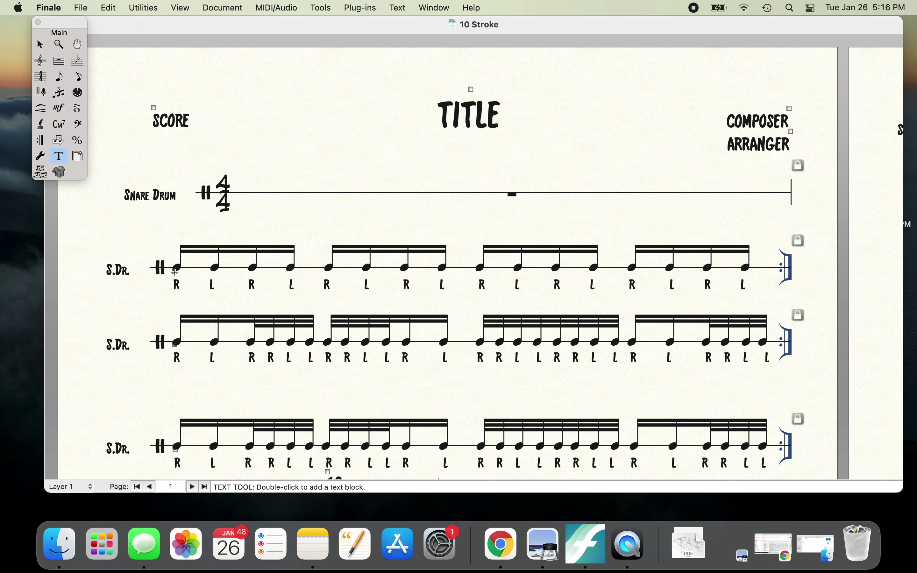
# Step: Delete the R L sticking text block under the first S.Dr. line of sixteenth notes
pyautogui.doubleClick(175, 271)
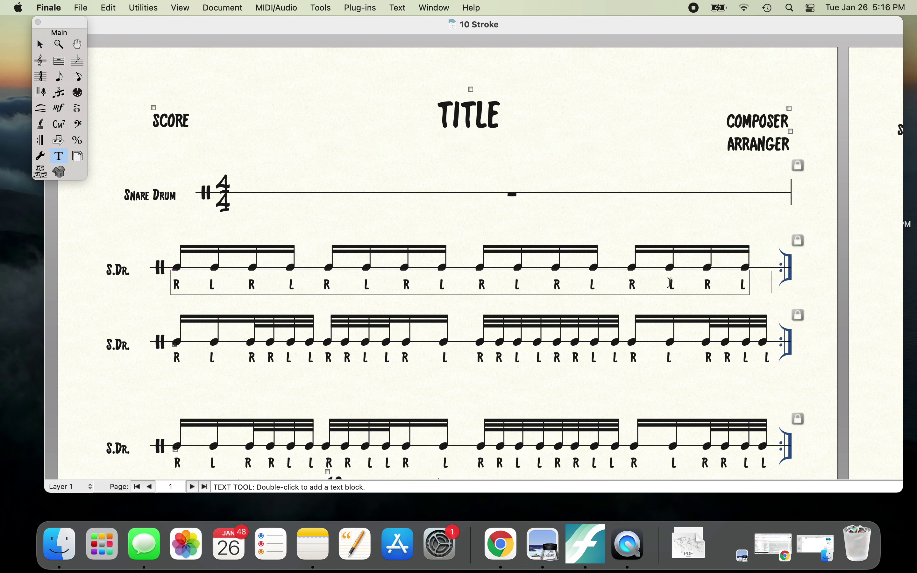
pyautogui.click(156, 255)
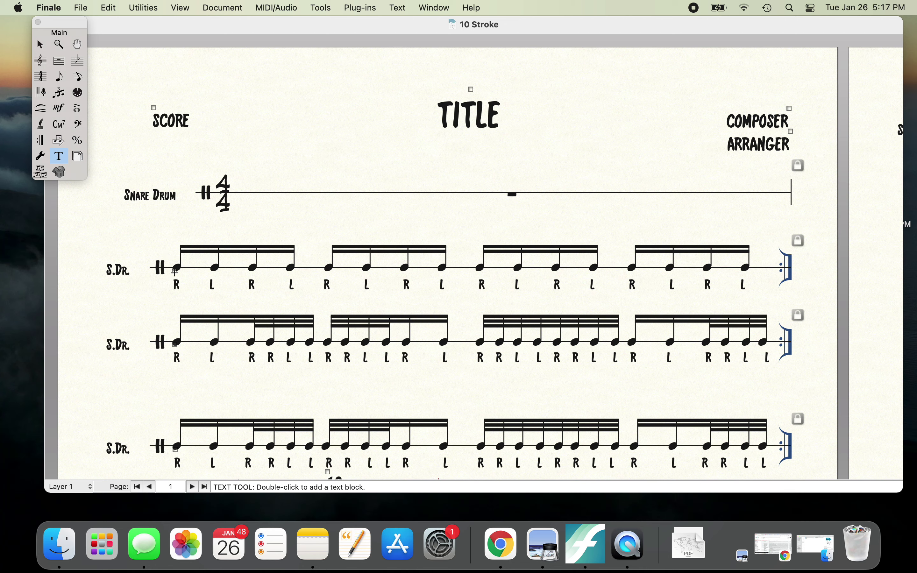
pyautogui.moveTo(175, 270); pyautogui.dragTo(175, 270)
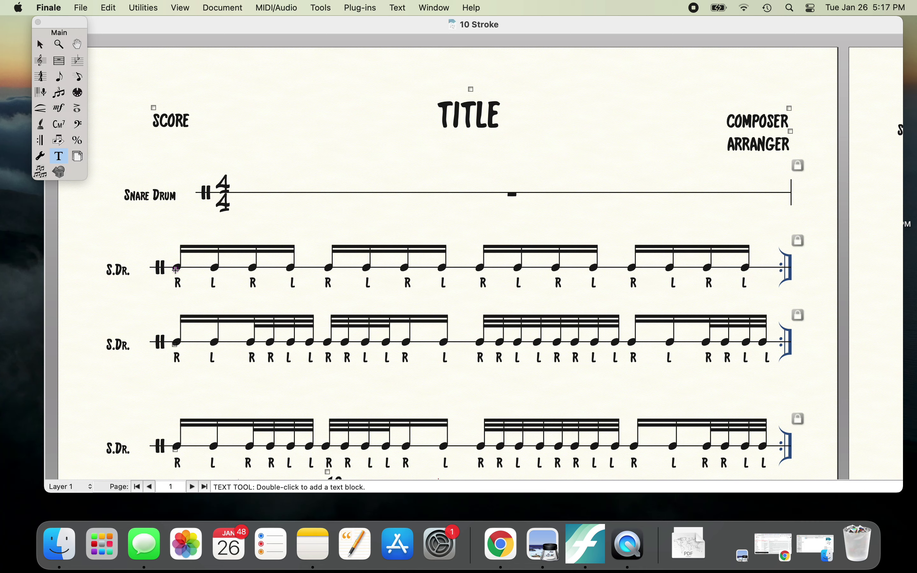
pyautogui.press('Delete')
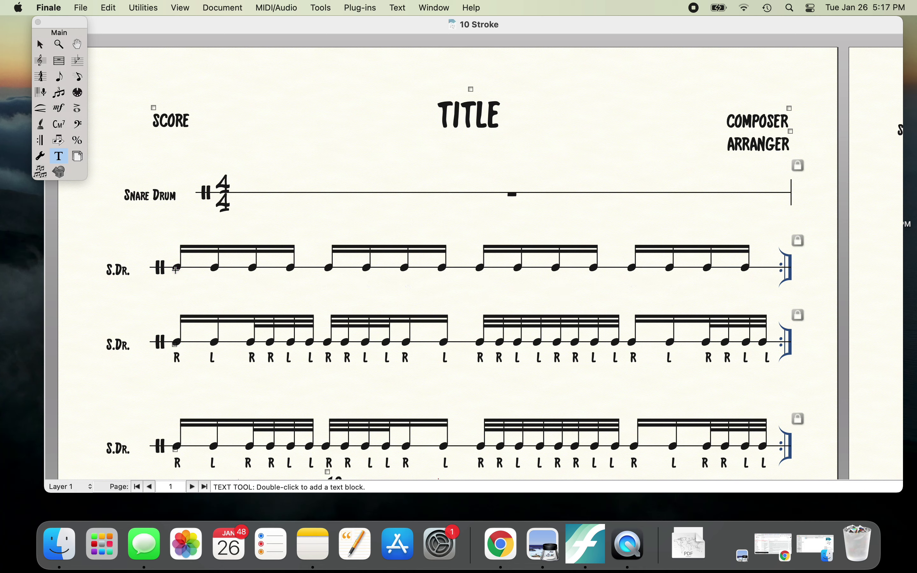
# Step: With the Expression tool, start an expression on that line's first note and duplicate the Dim. expressive text
pyautogui.click(60, 112)
pyautogui.doubleClick(177, 268)
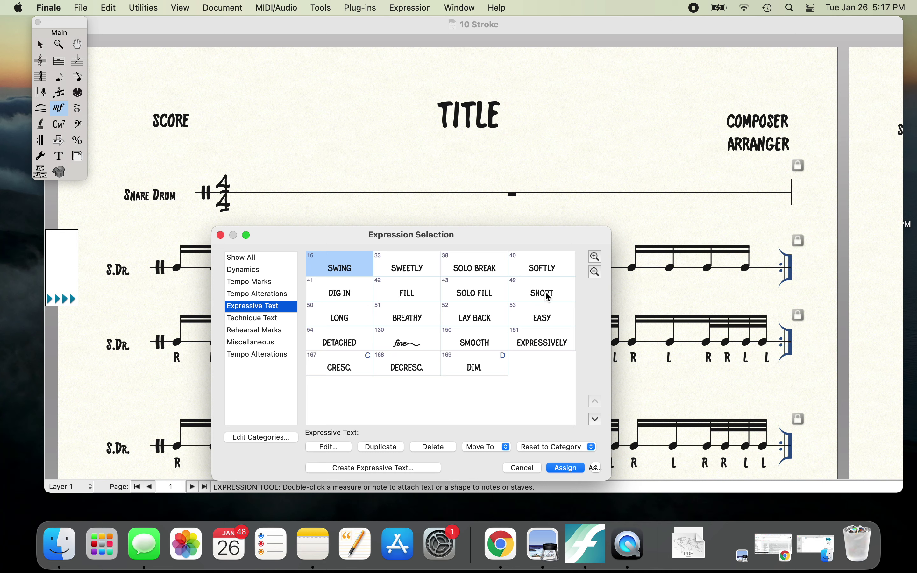
pyautogui.click(483, 370)
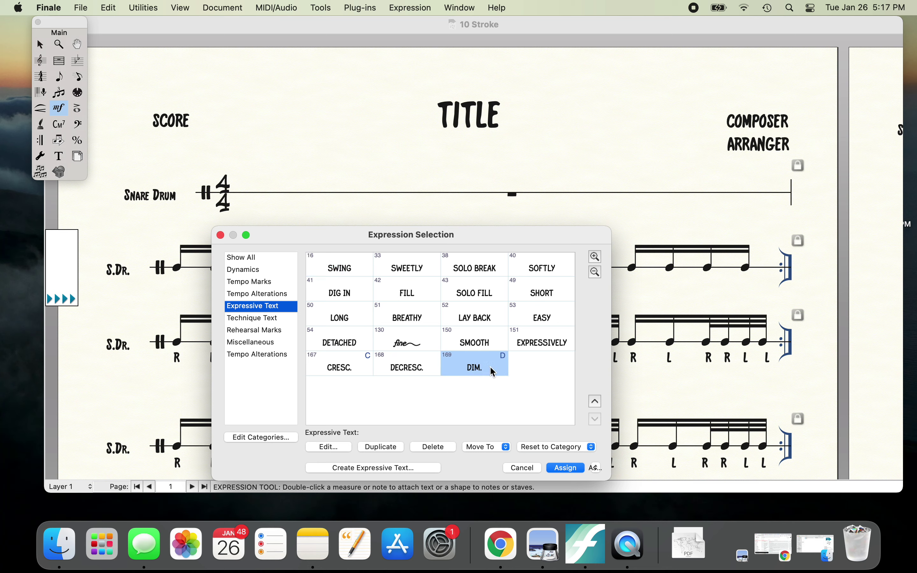
pyautogui.click(378, 448)
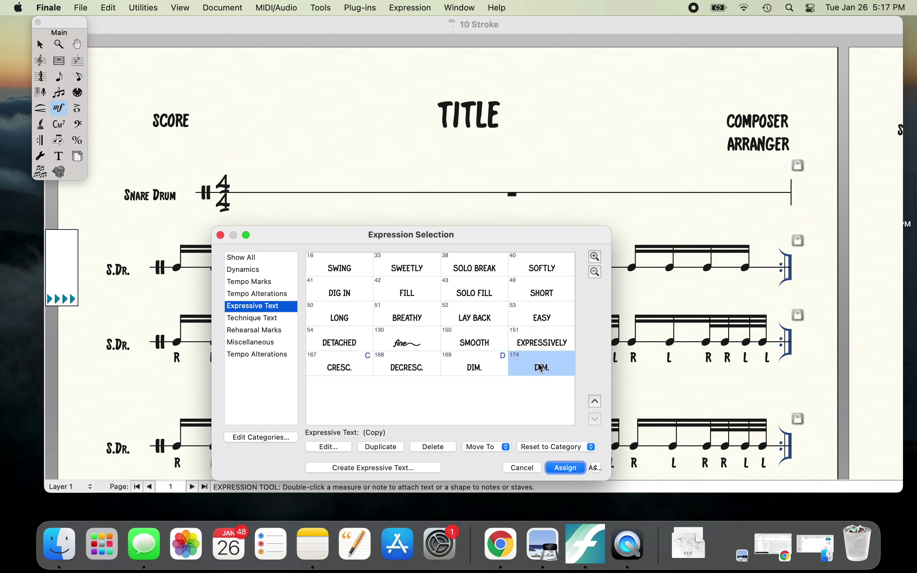
# Step: Turn off category fonts for the duplicated Dim. expression and set its font to Broadway Copyist Text, size 12
pyautogui.click(330, 448)
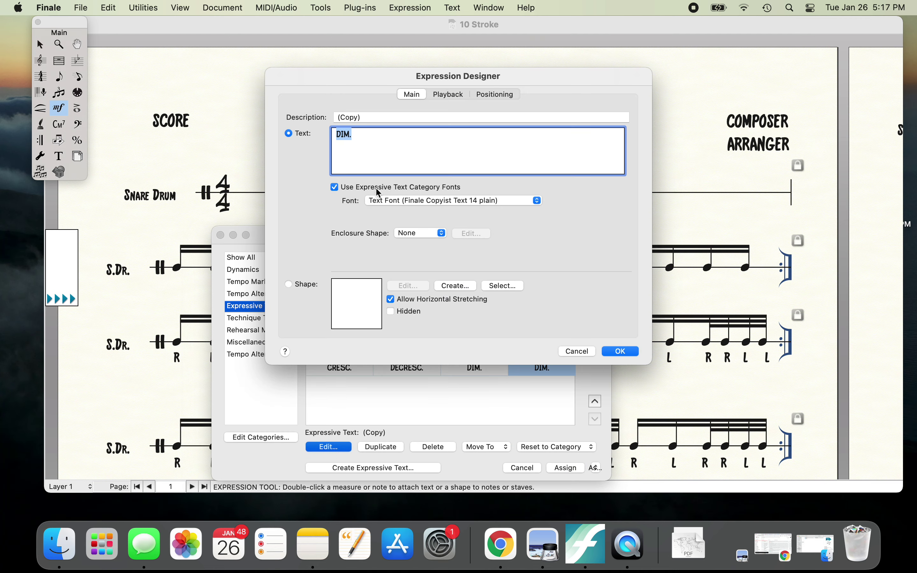
pyautogui.click(335, 187)
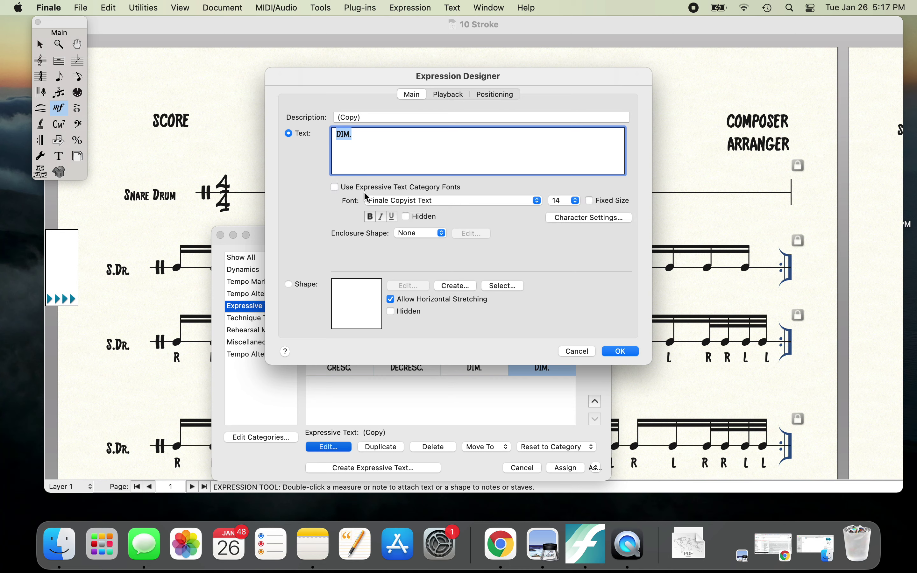
pyautogui.click(445, 202)
pyautogui.scroll(20, 445, 203)
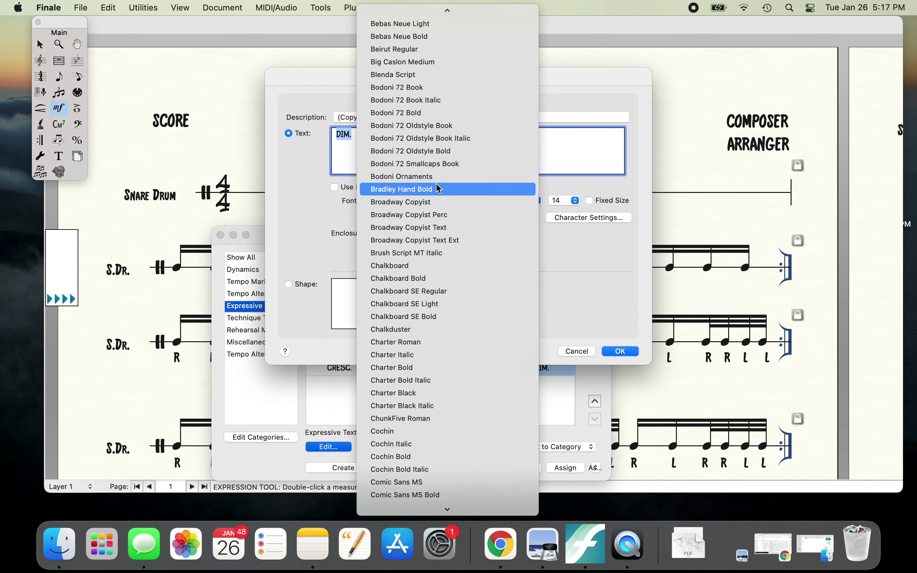
pyautogui.click(425, 229)
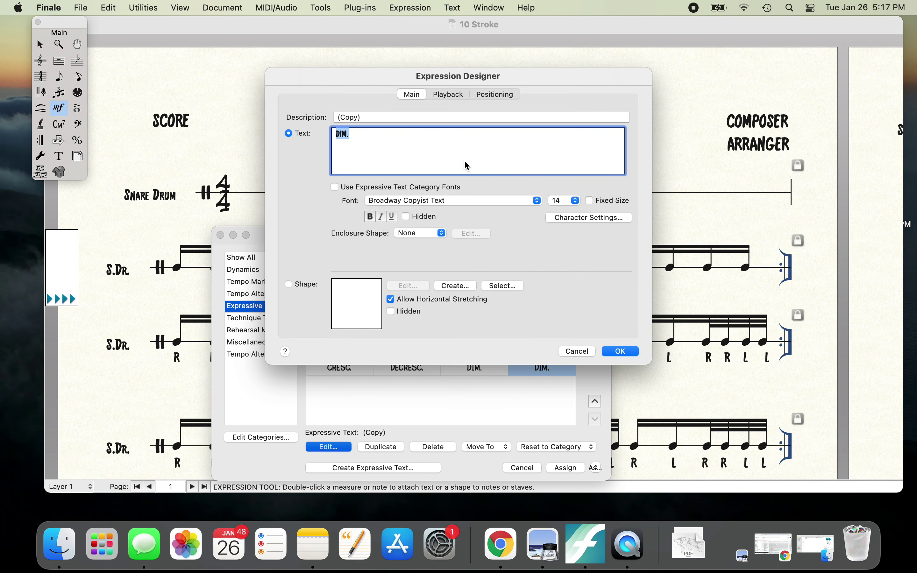
pyautogui.click(561, 201)
pyautogui.click(565, 189)
pyautogui.click(375, 152)
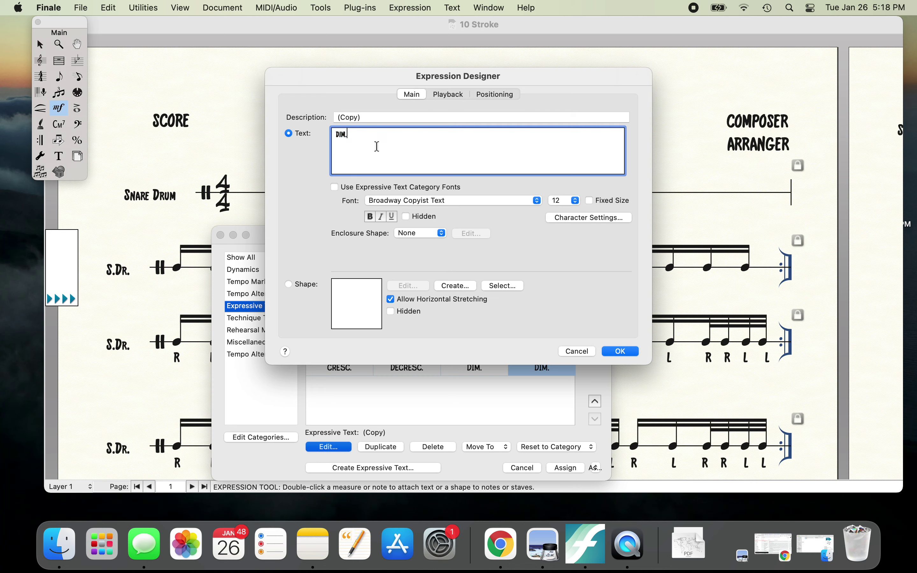
# Step: Turn off category positioning for the expression and set its additional horizontal offset to -0.03
pyautogui.click(494, 94)
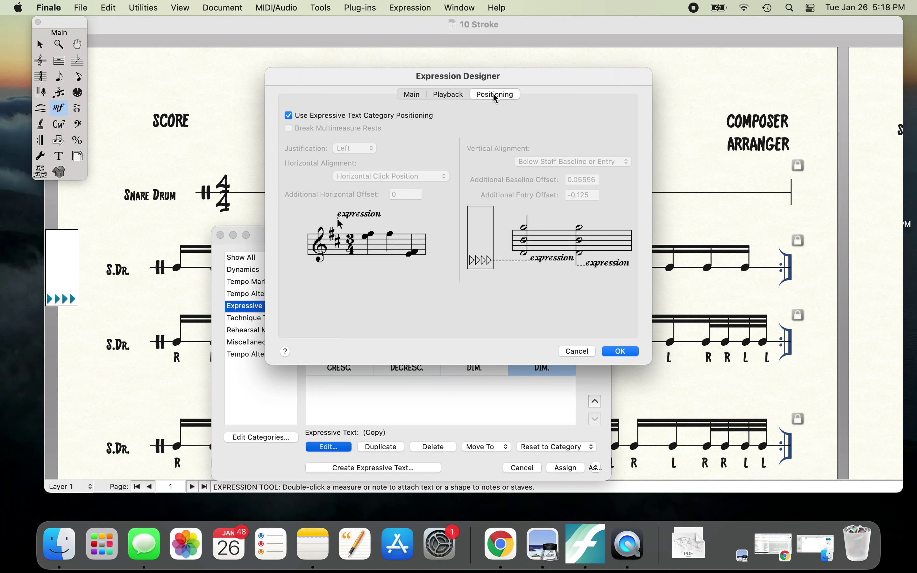
pyautogui.click(289, 115)
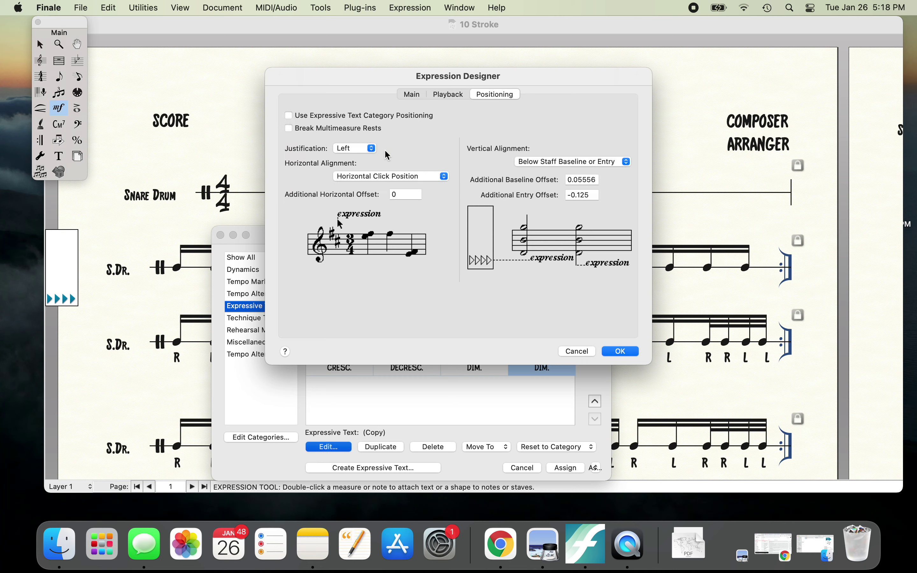
pyautogui.click(401, 194)
pyautogui.press('BackSpace')
pyautogui.write('-0.03')
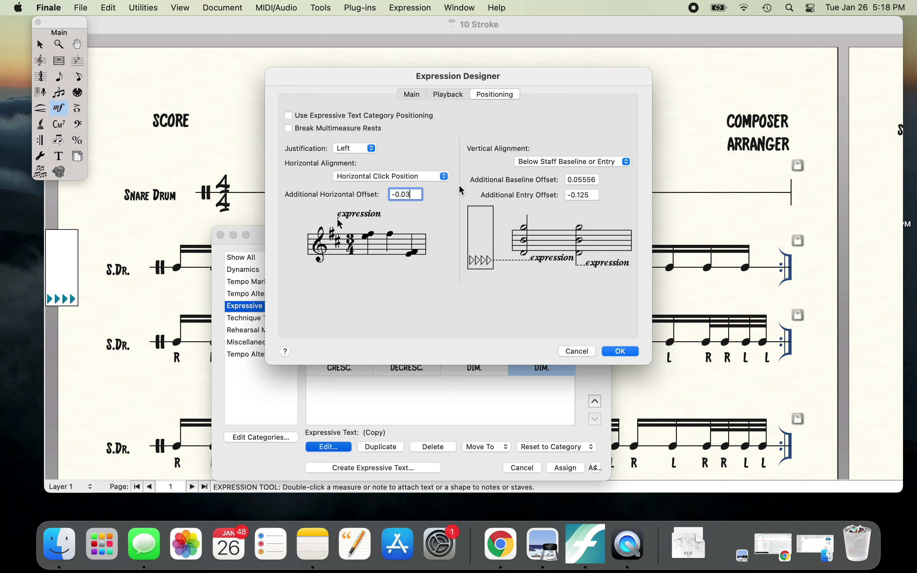
# Step: Align the expression vertically to Bottom Note with an additional entry offset of -0.25, and assign it to the first note
pyautogui.click(540, 163)
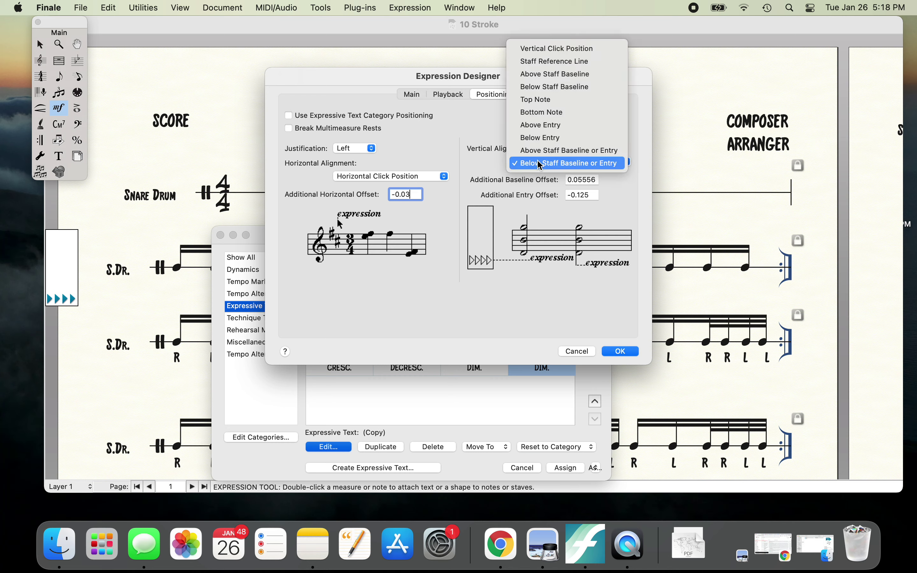
pyautogui.click(544, 113)
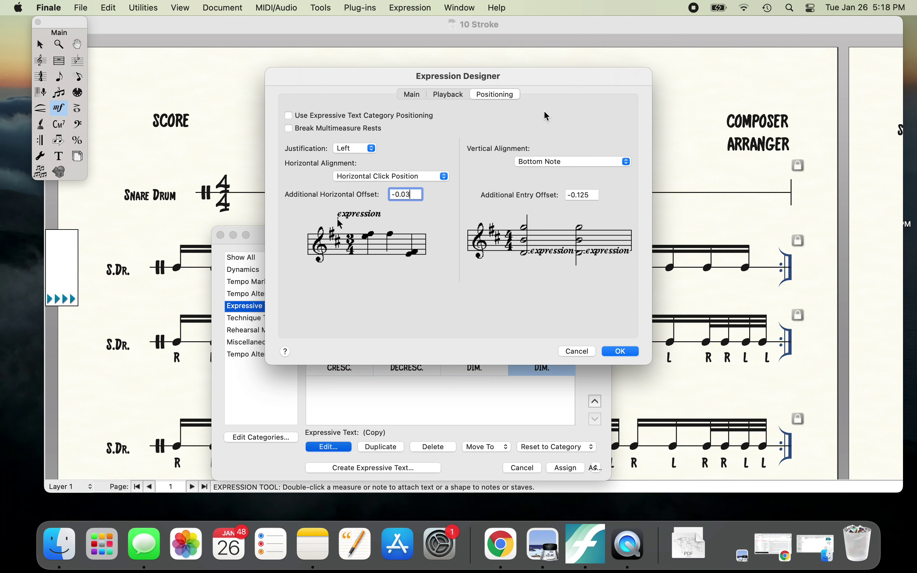
pyautogui.click(594, 195)
pyautogui.press('BackSpace')
pyautogui.press('BackSpace')
pyautogui.press('BackSpace')
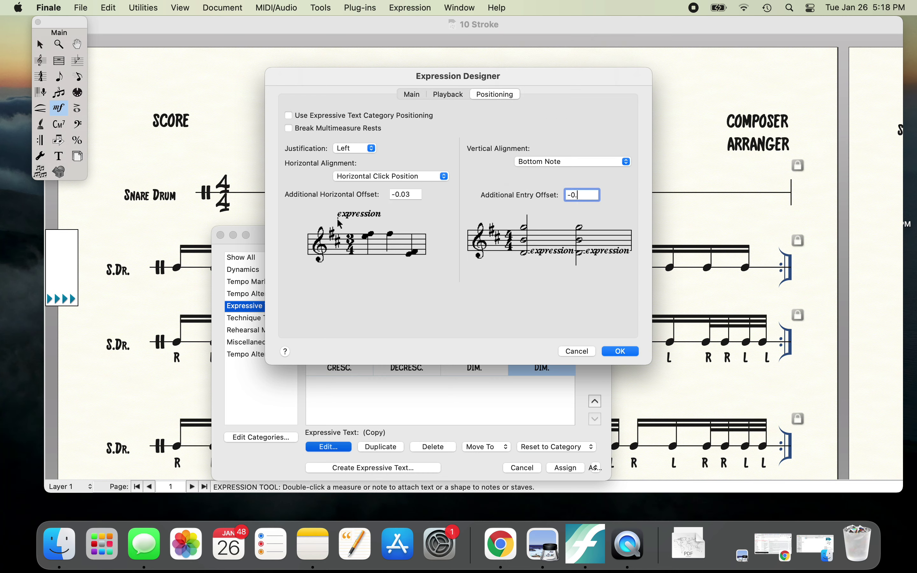
pyautogui.write('25')
pyautogui.click(618, 351)
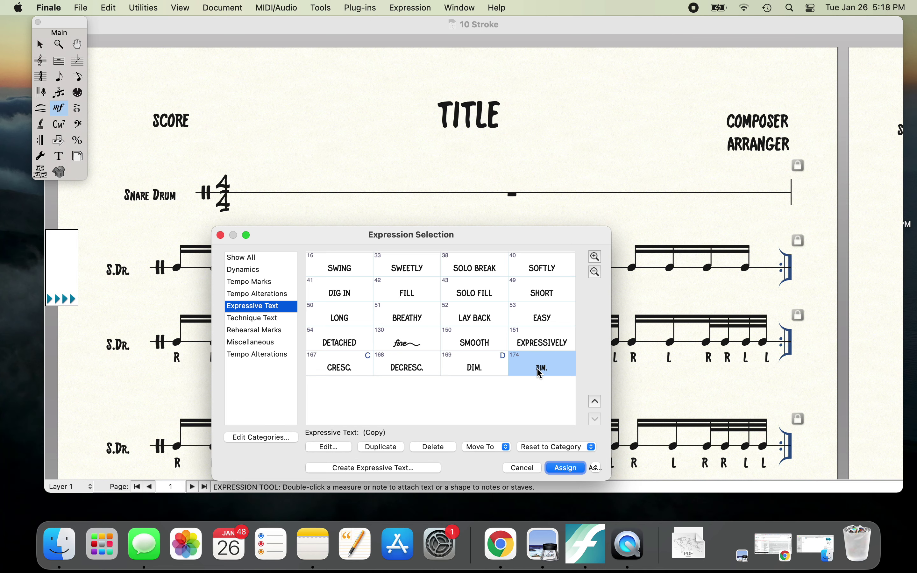
pyautogui.click(559, 470)
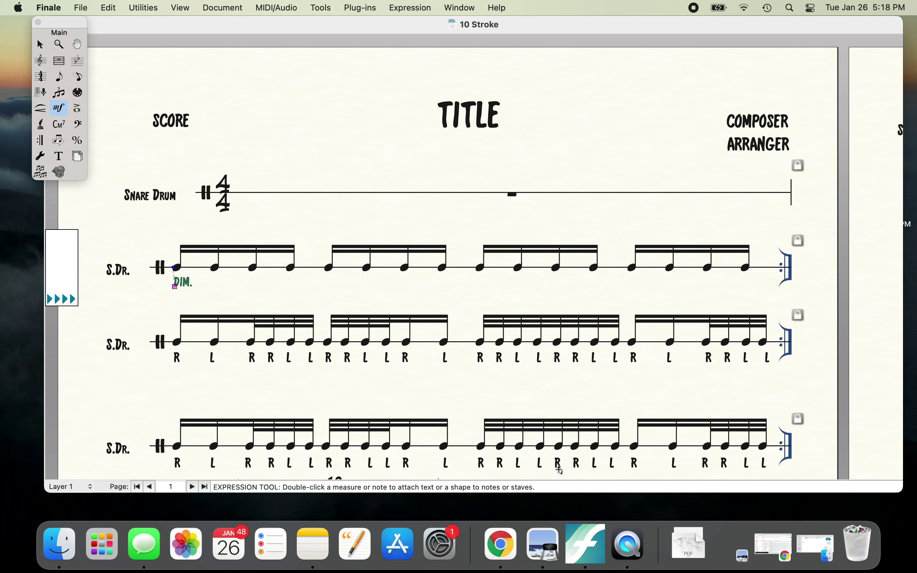
# Step: Change the text of the expression under the first note to R and assign it
pyautogui.doubleClick(177, 291)
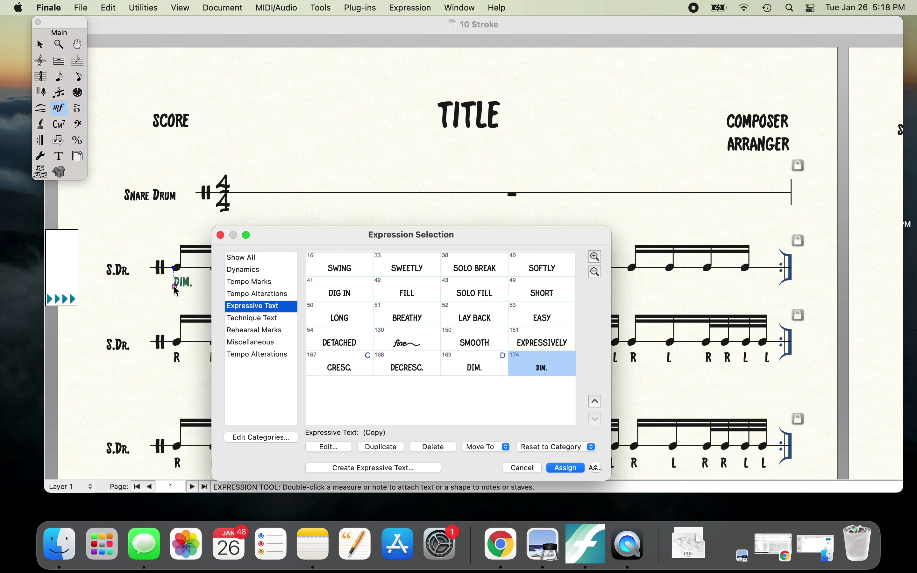
pyautogui.click(329, 448)
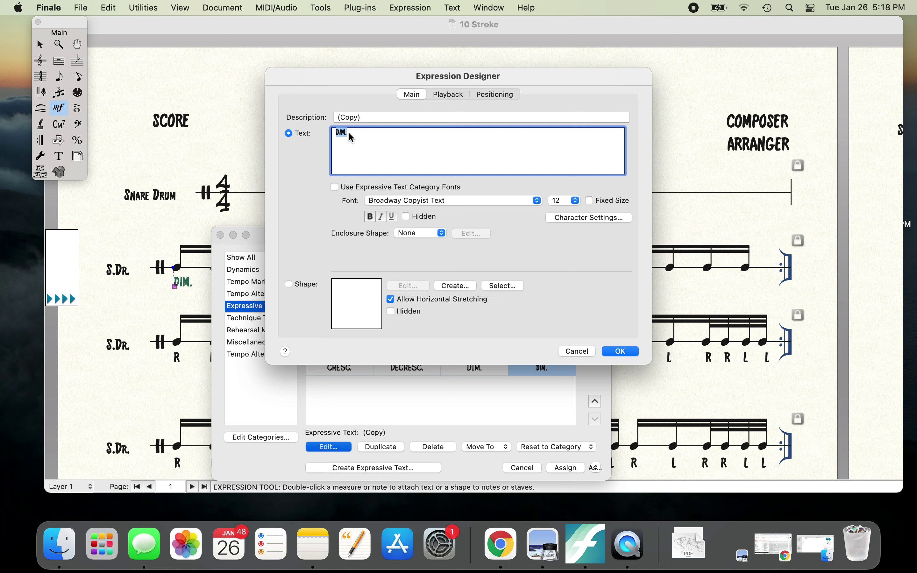
pyautogui.write('R')
pyautogui.click(624, 353)
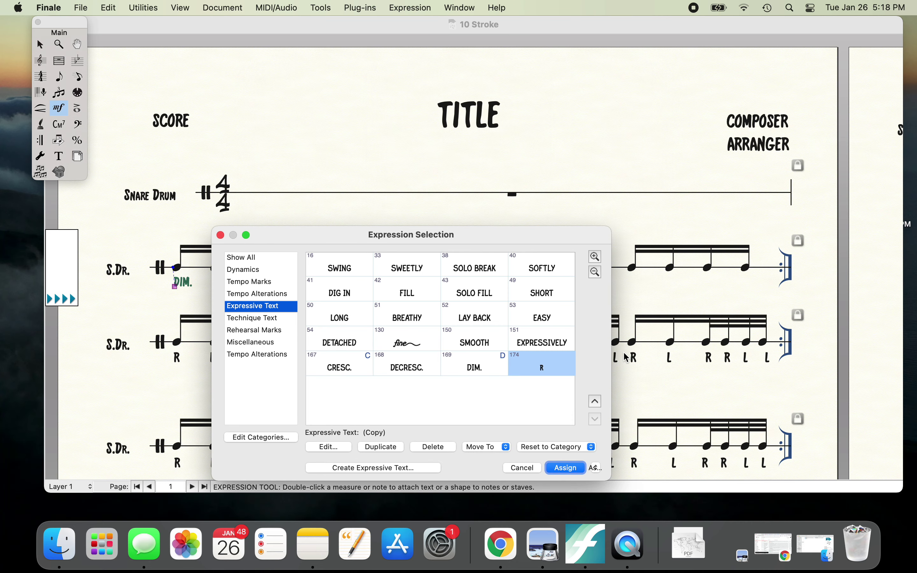
pyautogui.click(566, 467)
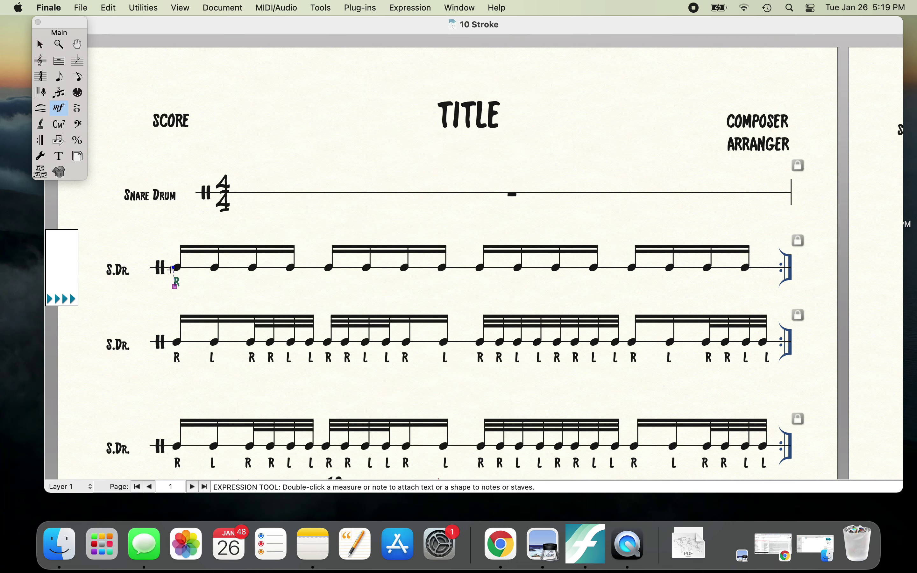
# Step: Give the R expression the metatool key Q and use it to add an R under the second note
pyautogui.doubleClick(175, 291)
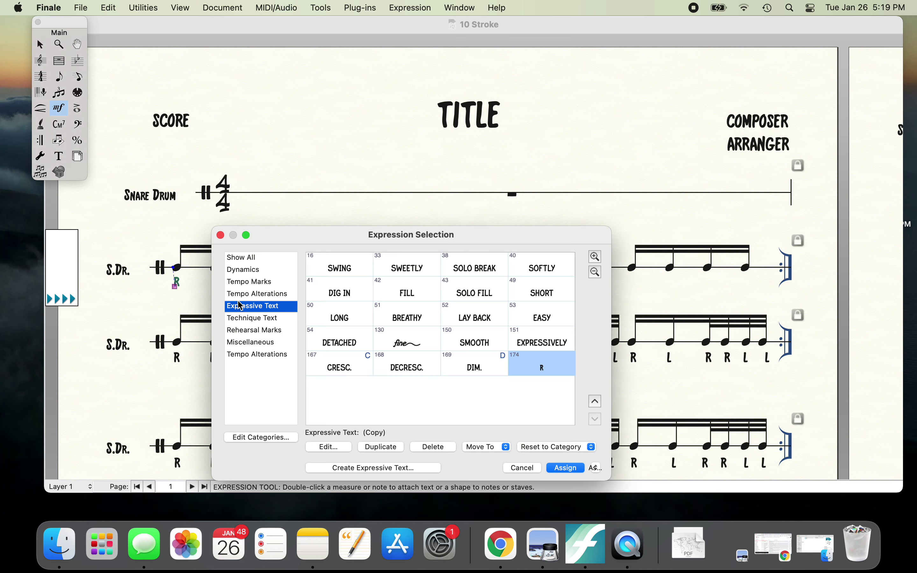
pyautogui.click(330, 447)
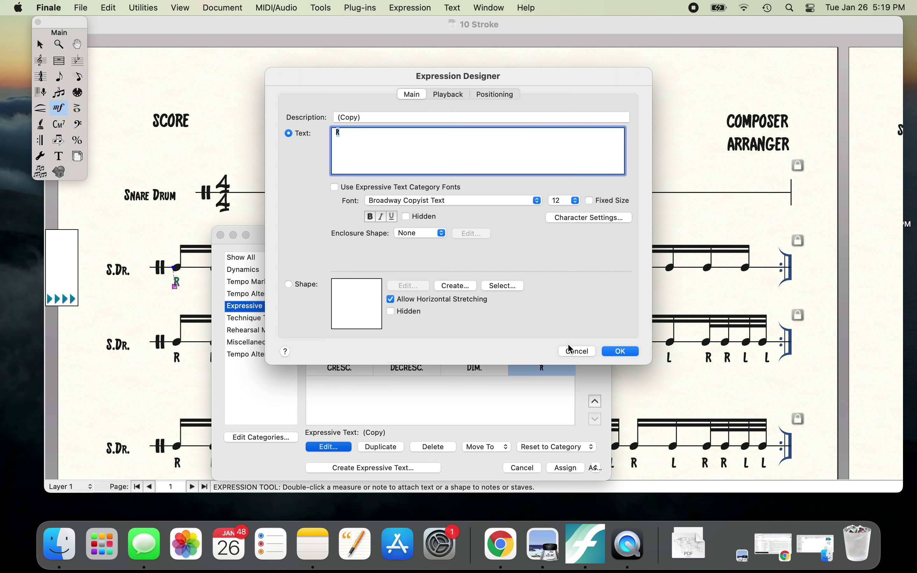
pyautogui.click(579, 352)
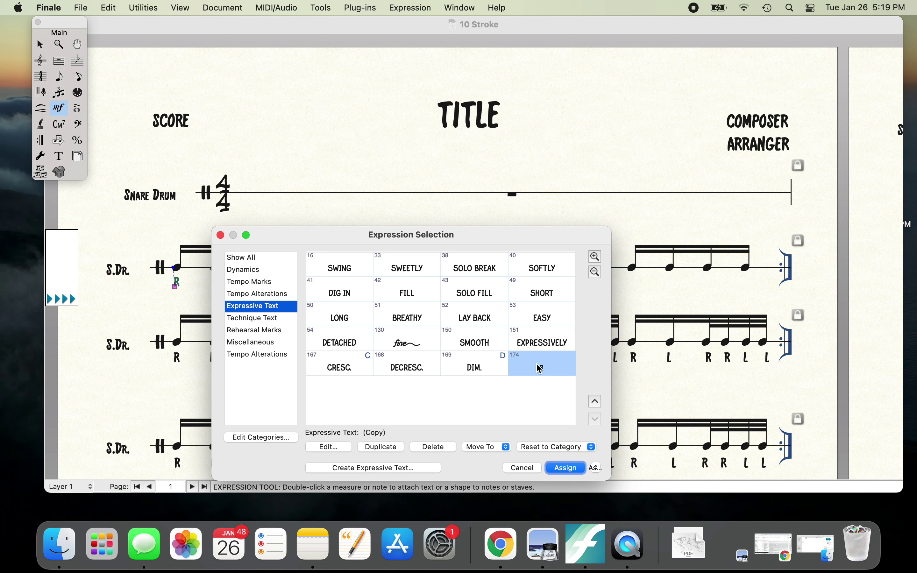
pyautogui.hotkey('shift', 'q')
pyautogui.click(566, 467)
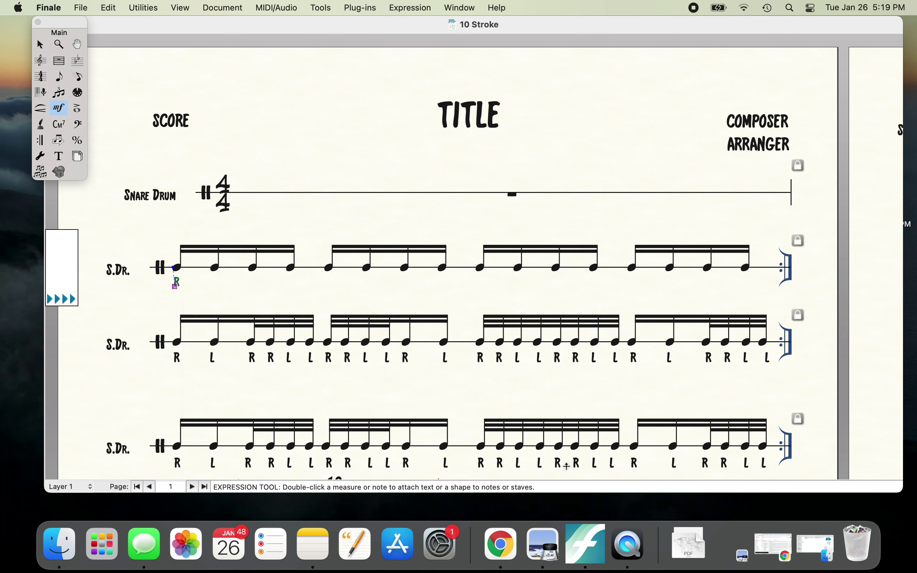
pyautogui.click(215, 268)
# Step: Duplicate the R expression as L with metatool key W, and assign it to the third note
pyautogui.click(253, 269)
pyautogui.doubleClick(251, 287)
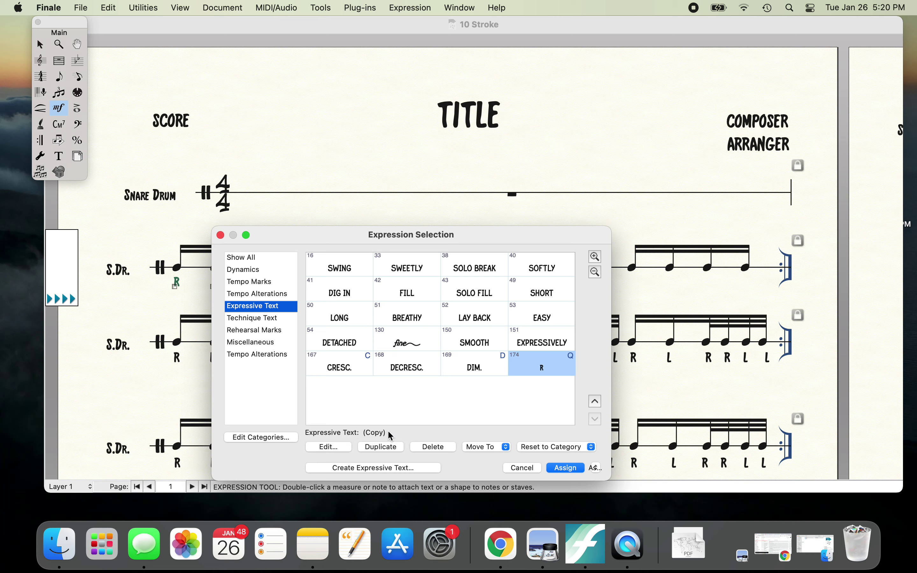
pyautogui.click(383, 447)
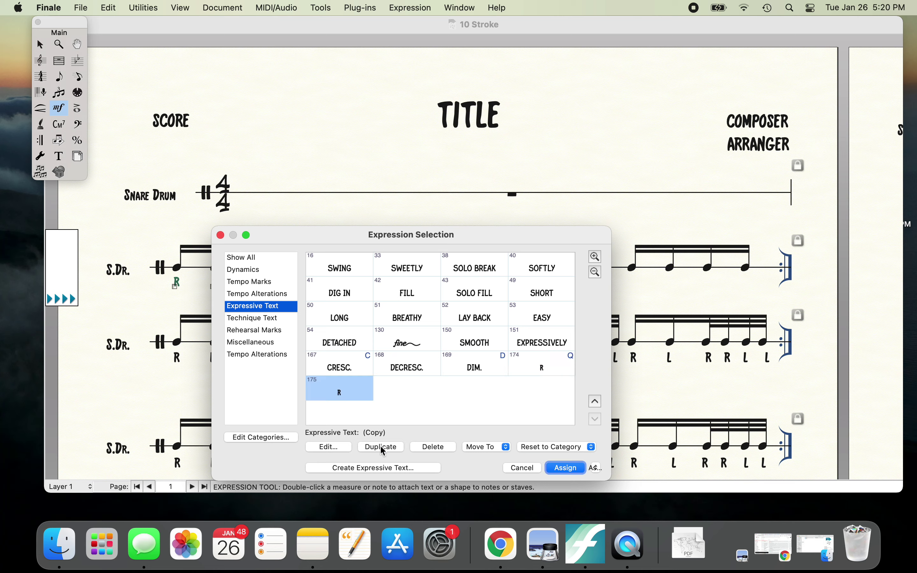
pyautogui.click(329, 447)
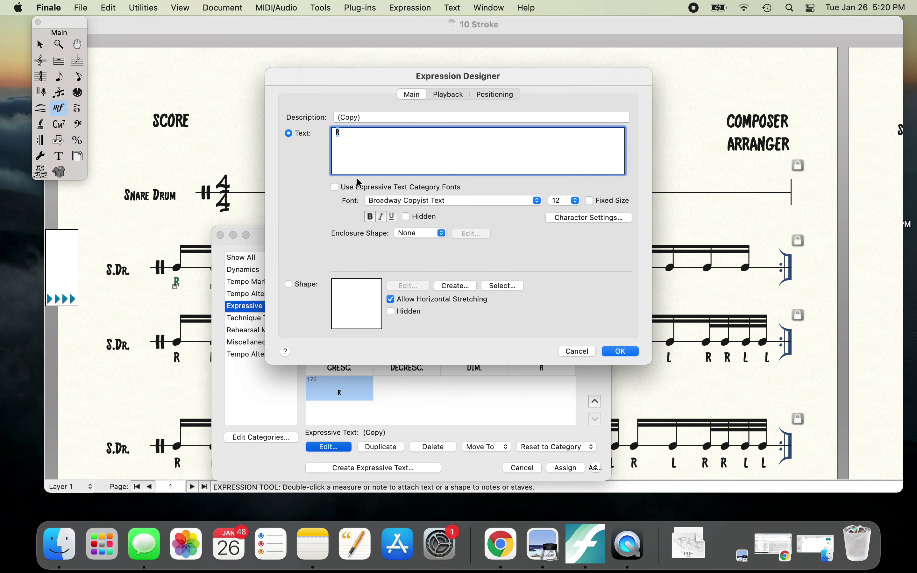
pyautogui.write('L')
pyautogui.click(615, 352)
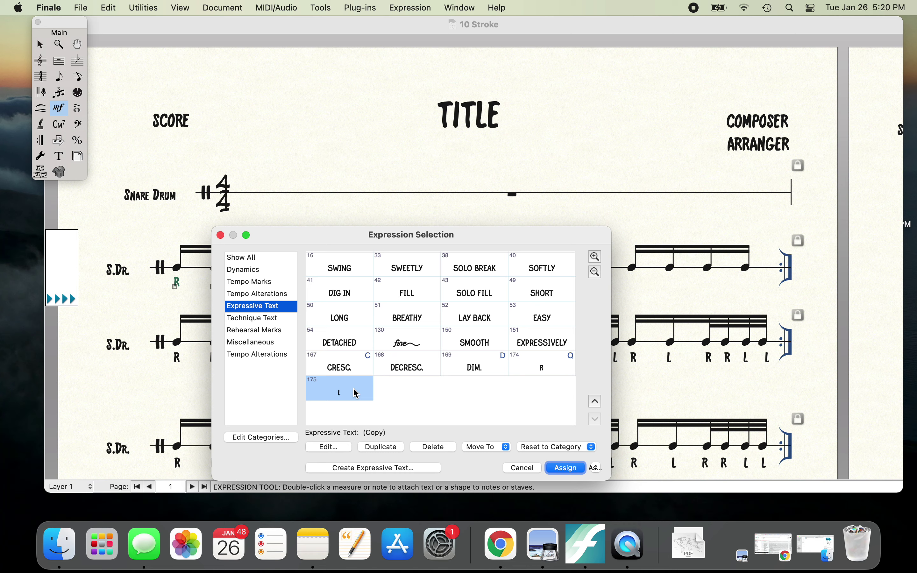
pyautogui.hotkey('shift', 'w')
pyautogui.click(567, 468)
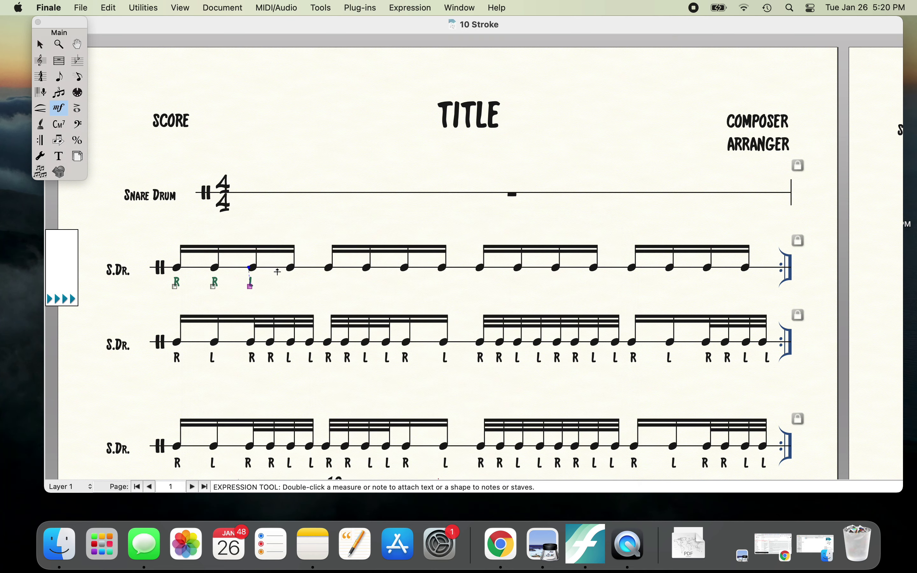
# Step: Add R, L, R and L stickings under the fourth to seventh notes with the Q and W metatools
pyautogui.click(290, 269)
pyautogui.click(328, 270)
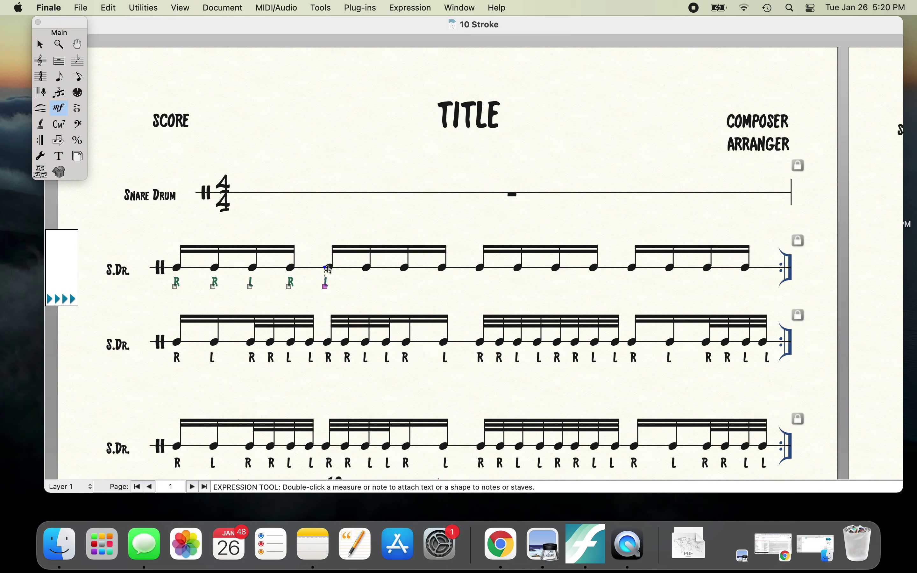
pyautogui.click(365, 269)
pyautogui.click(404, 268)
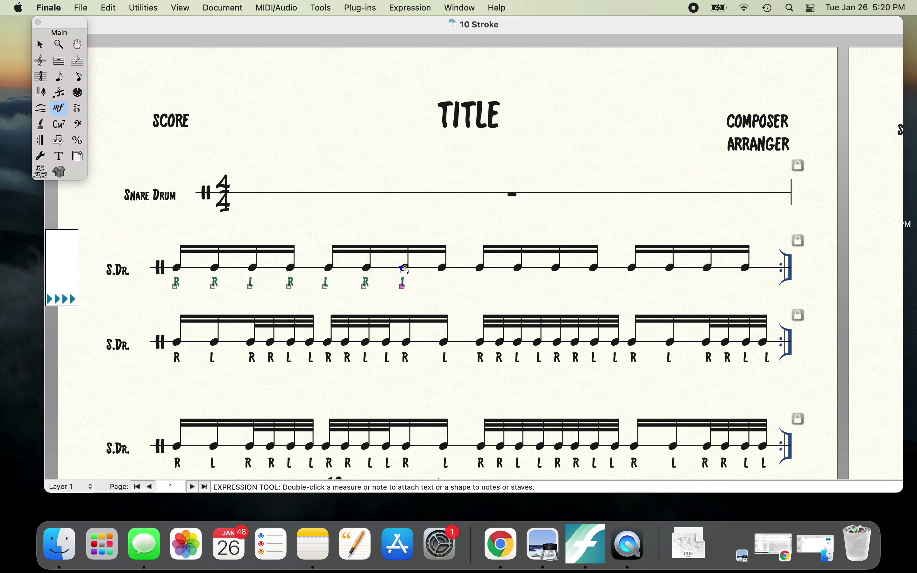